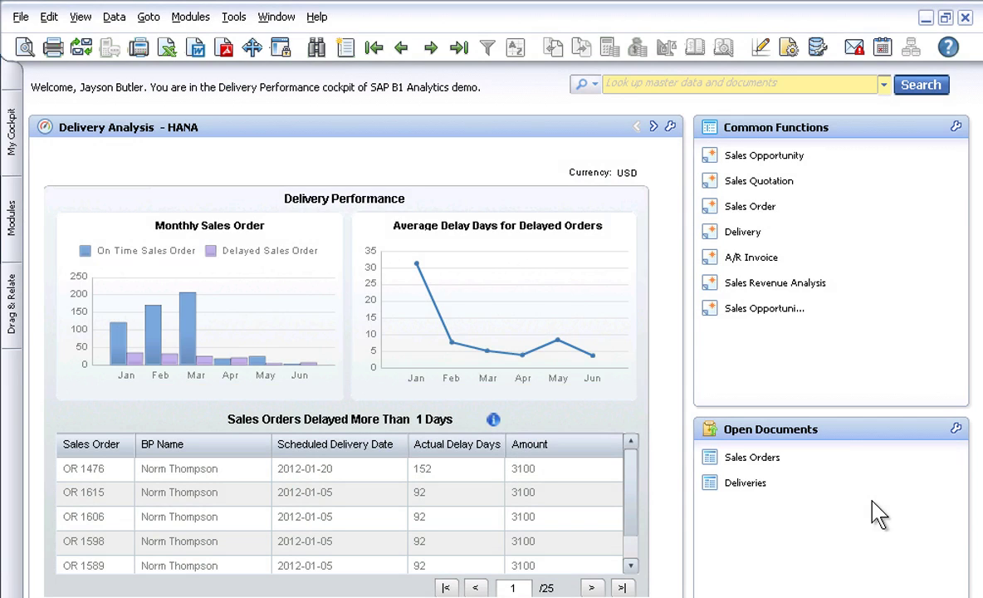
Run an enterprise search for 'norm print'
left_click(618, 84)
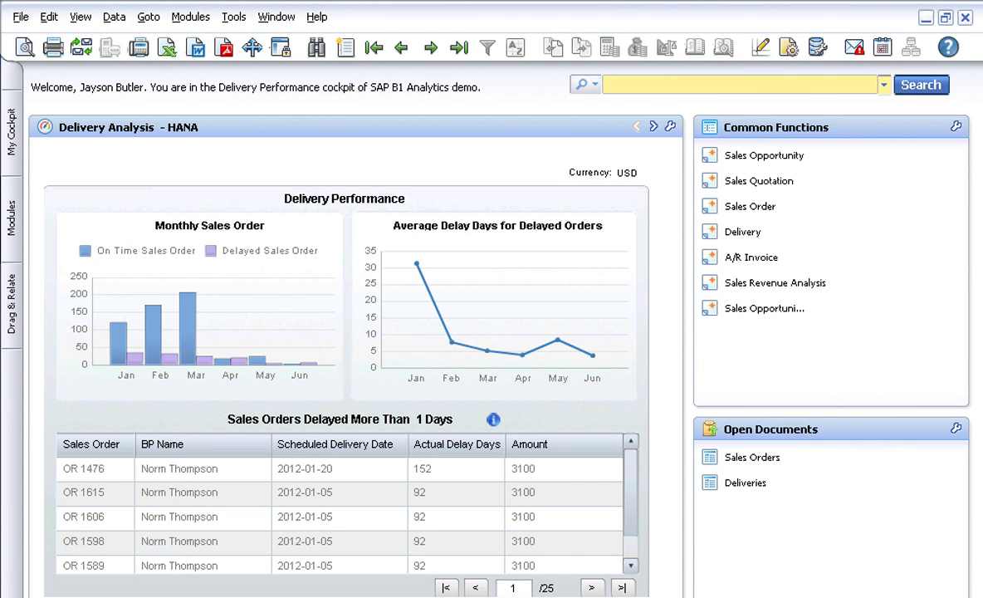
type("norm print")
left_click(940, 87)
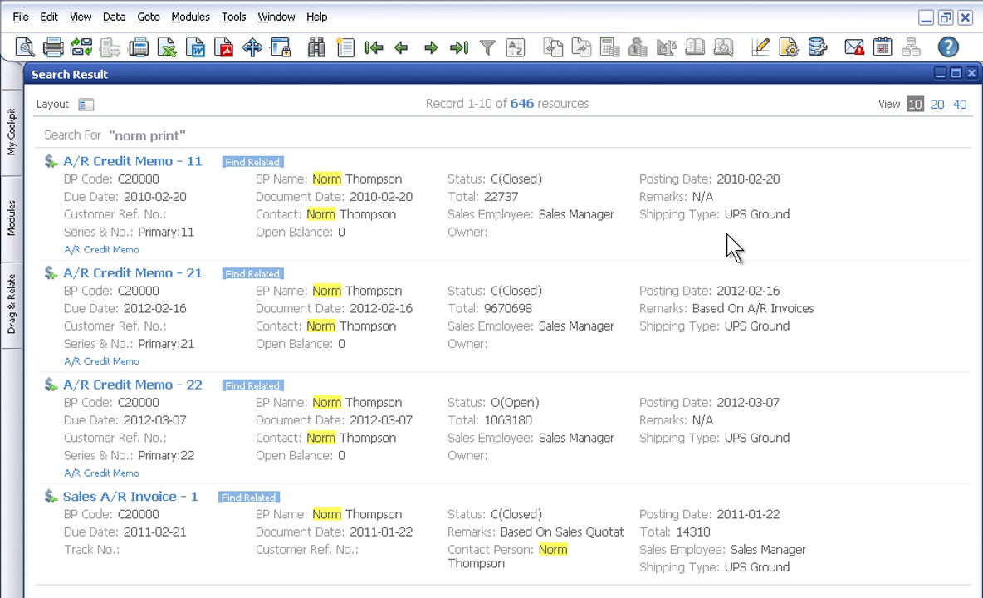
Narrow the search results to open sales orders by excluding closed ones
left_click(85, 104)
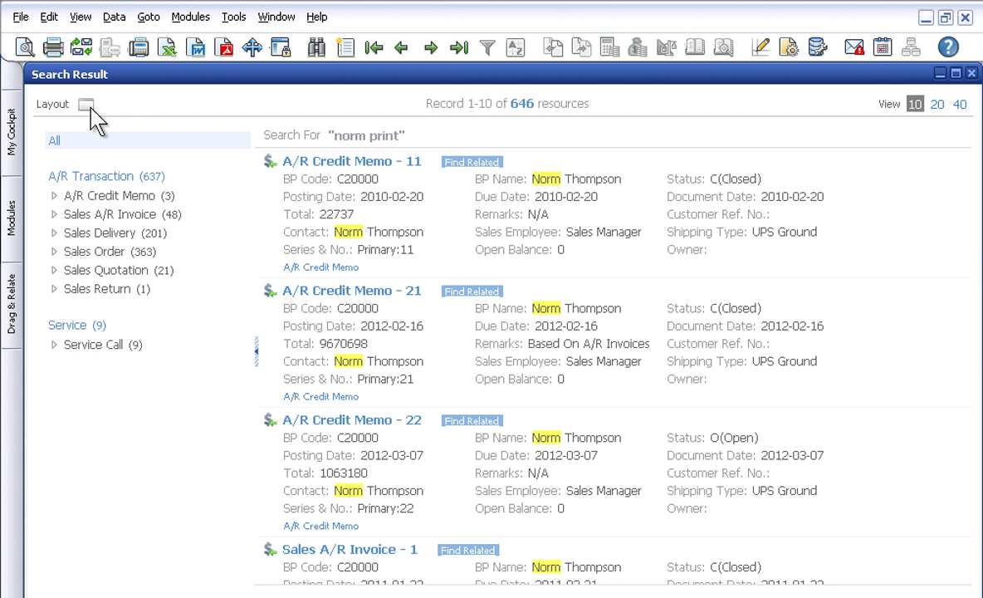
left_click(120, 251)
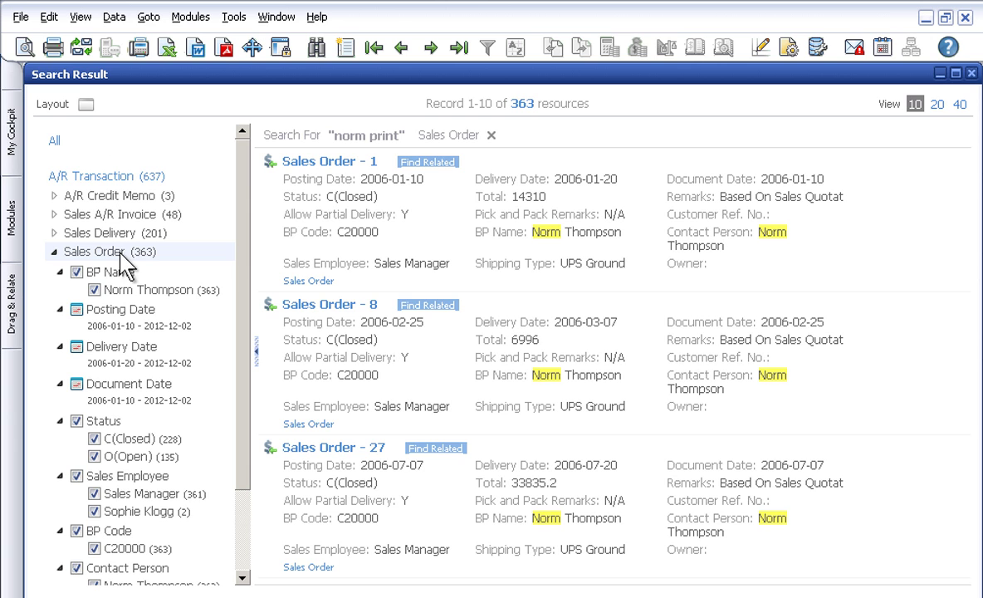
left_click(95, 439)
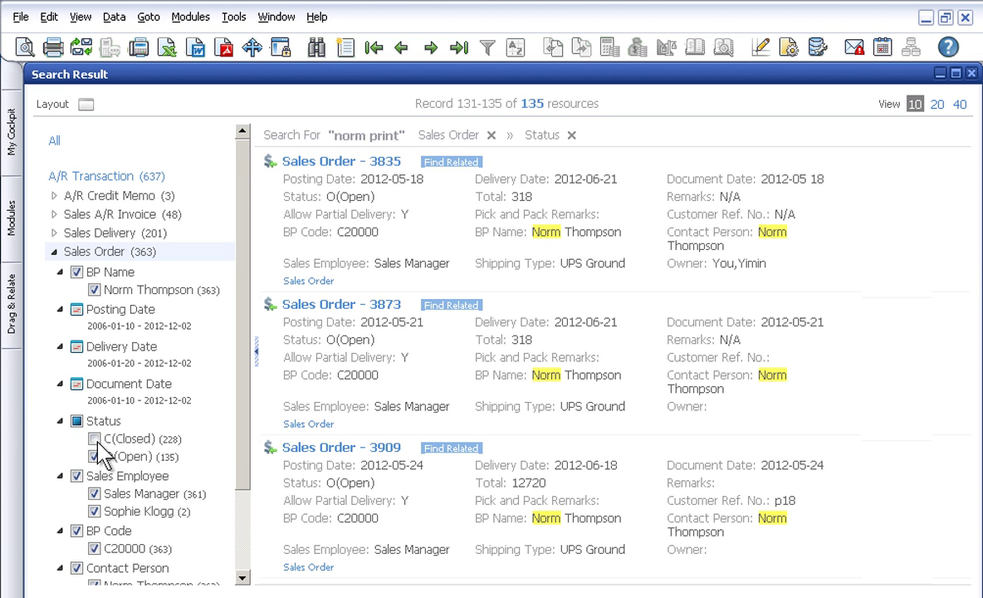
mouse_move(406, 463)
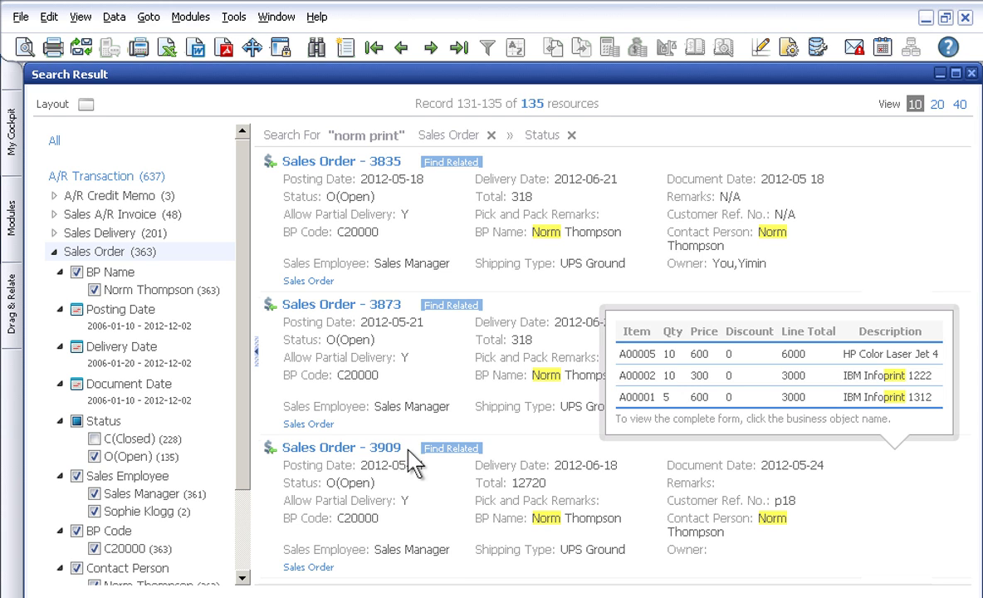
Review Sales Order 3909's business partner, contact and delivery 2047, then open the order
left_click(471, 448)
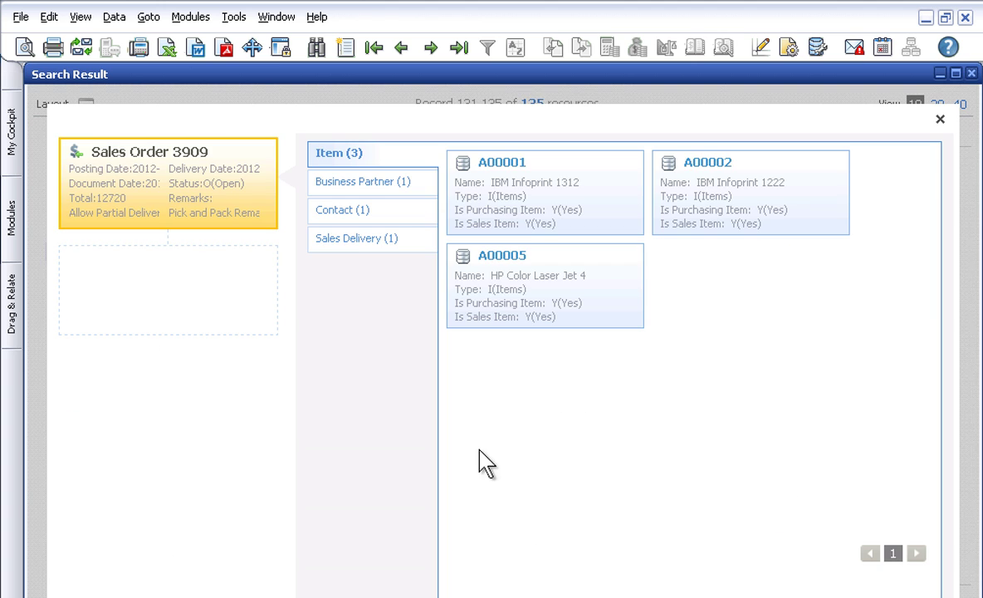
left_click(427, 200)
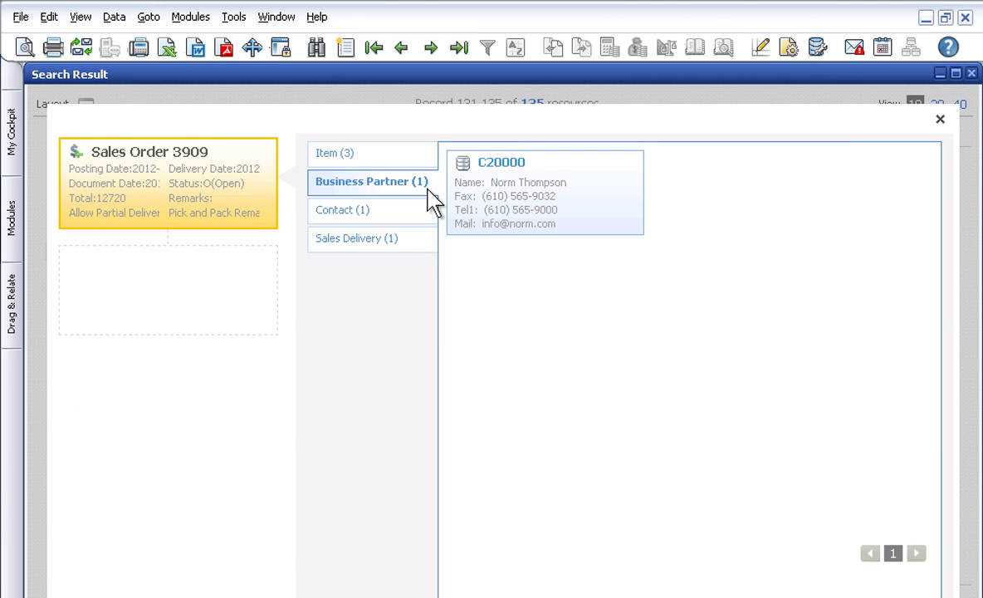
left_click(387, 221)
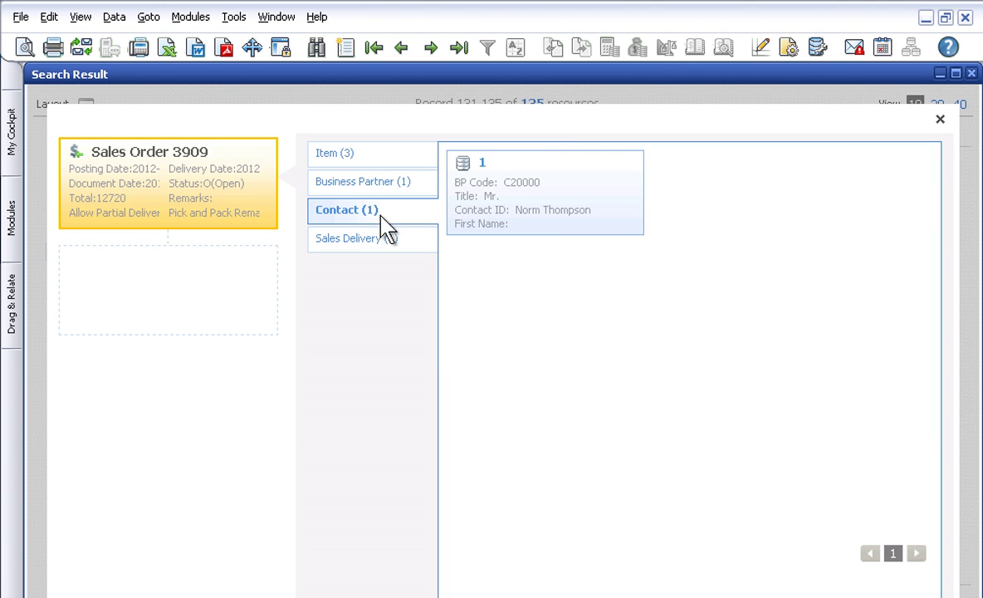
left_click(418, 245)
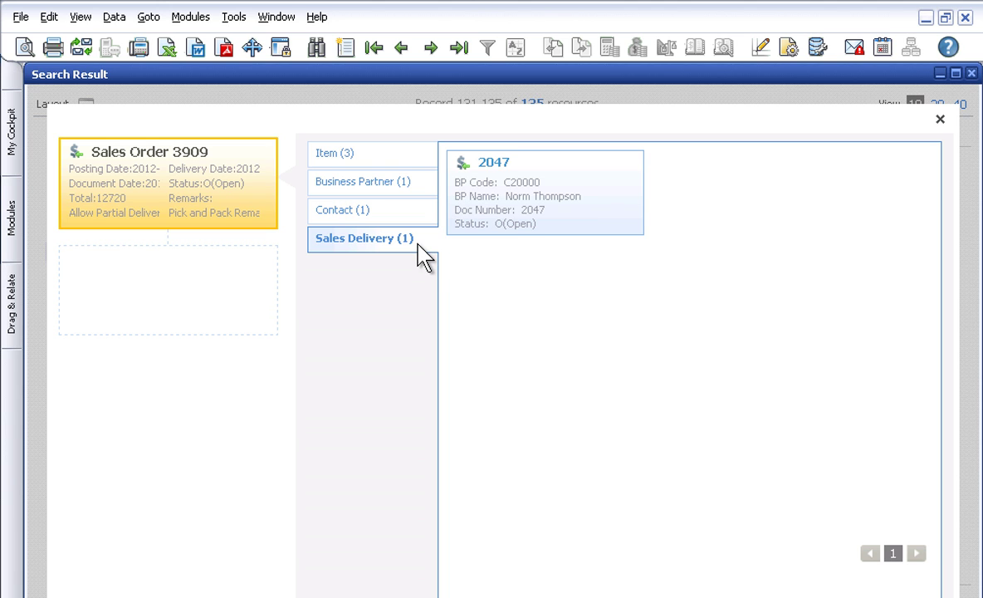
left_click(556, 218)
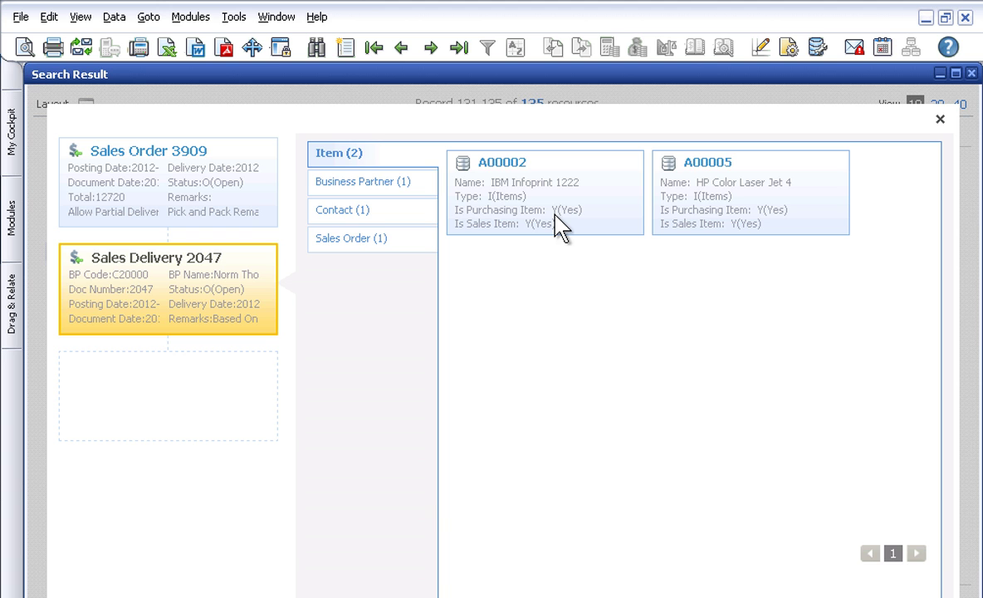
double_click(267, 326)
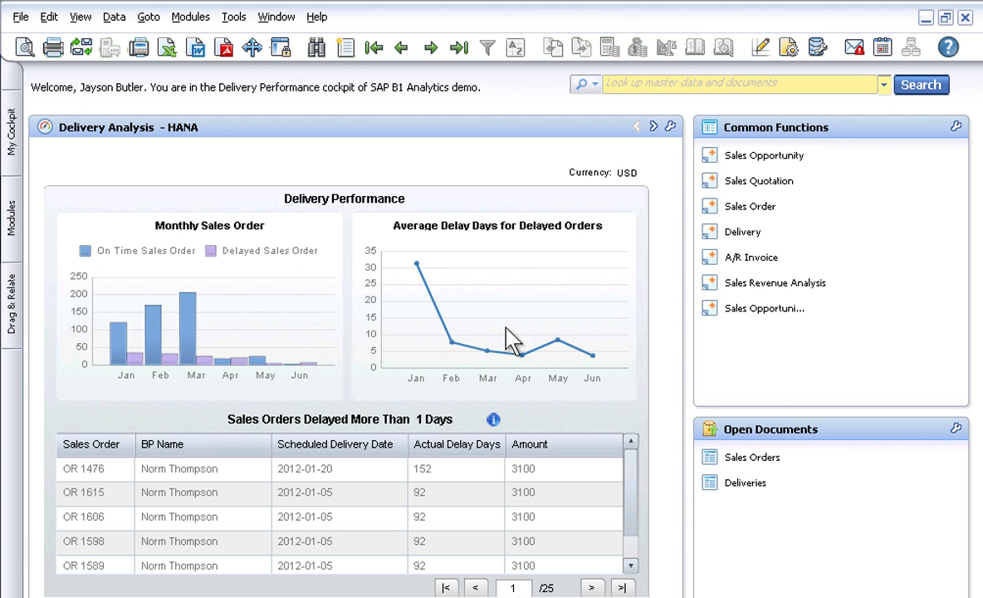
Copy Sales Order 3909 to a delivery for the remaining IBM Infoprint 1312 units and add it
mouse_move(558, 340)
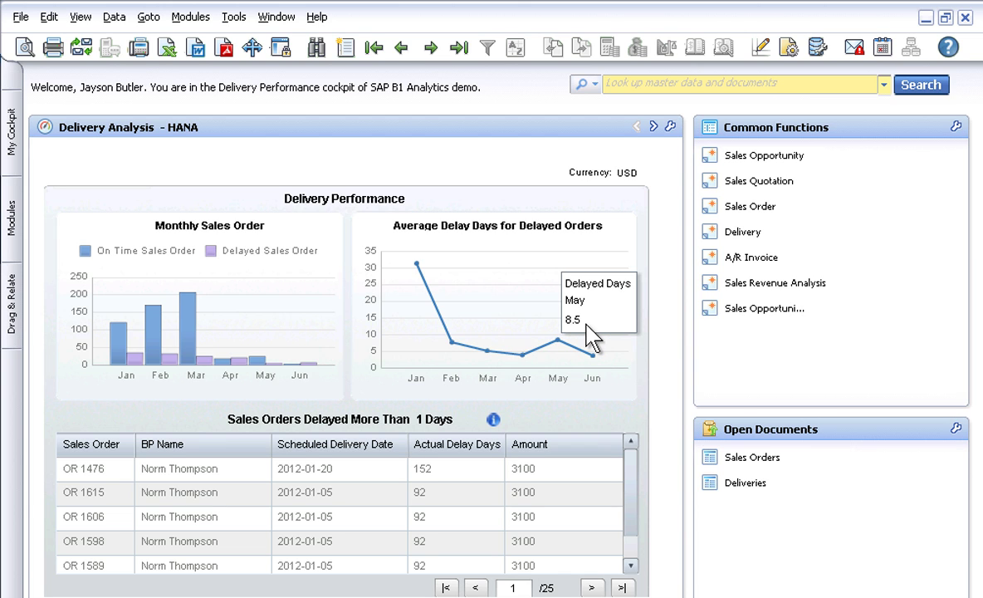
left_click(591, 337)
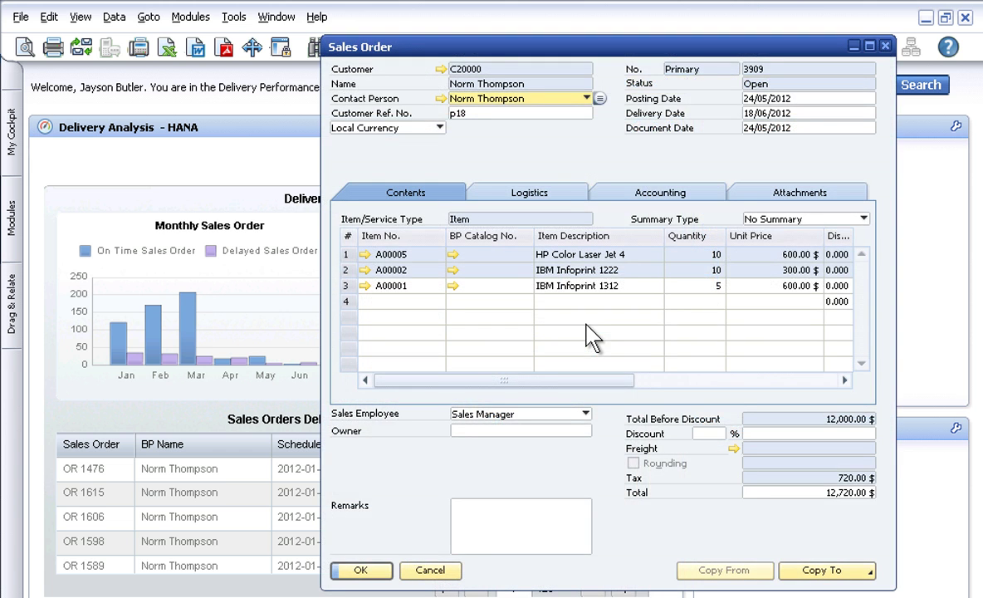
left_click(797, 570)
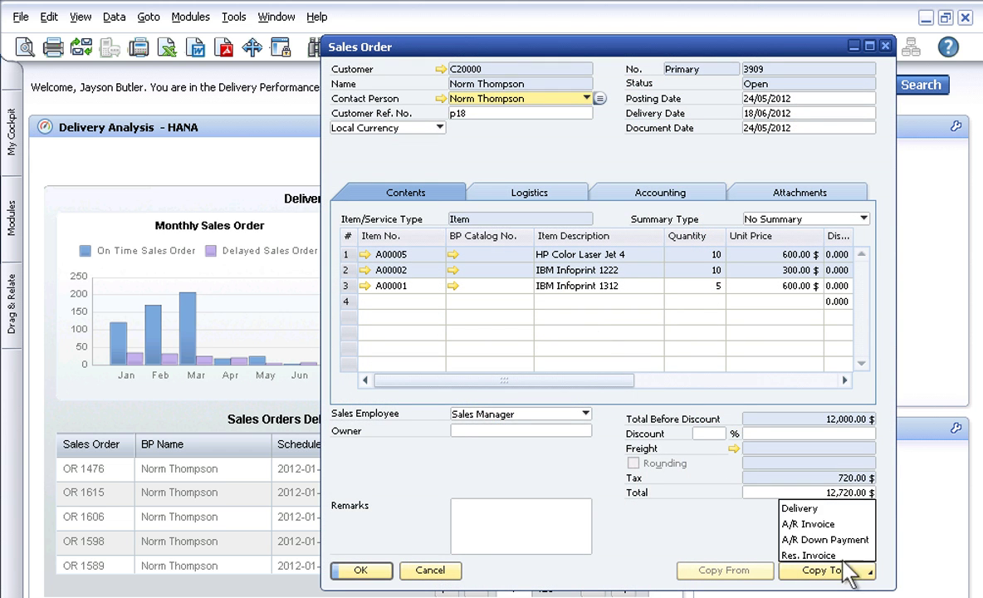
left_click(821, 510)
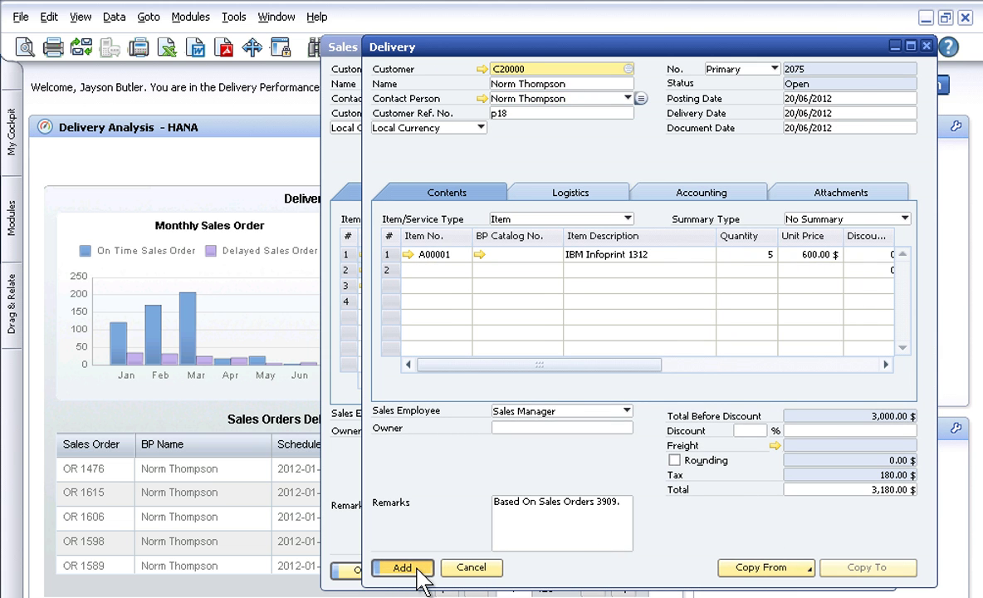
left_click(418, 570)
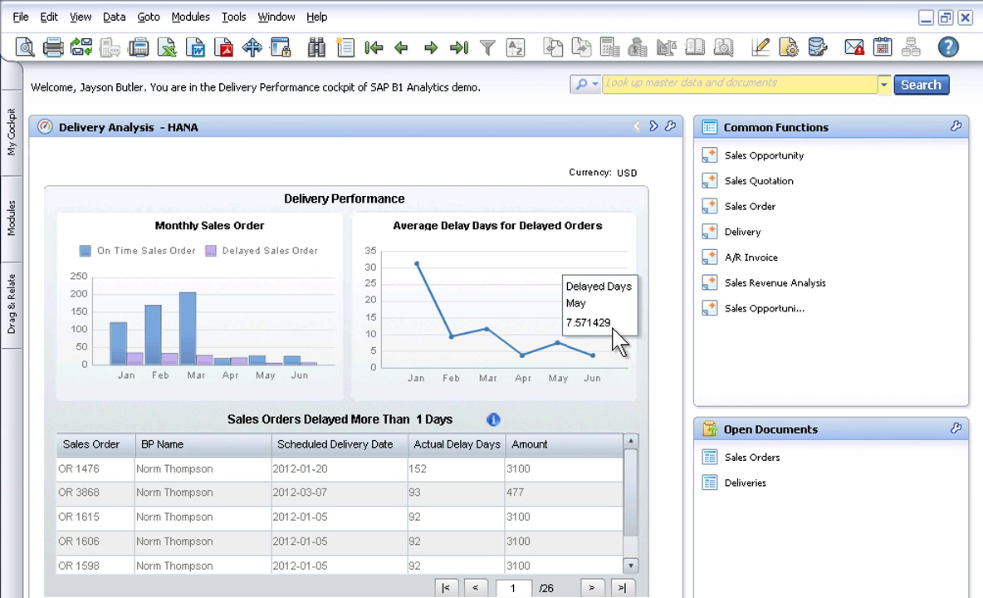
Show Sales Analysis with the third top customer's item ranking, and check the top item's warehouse stock
left_click(654, 127)
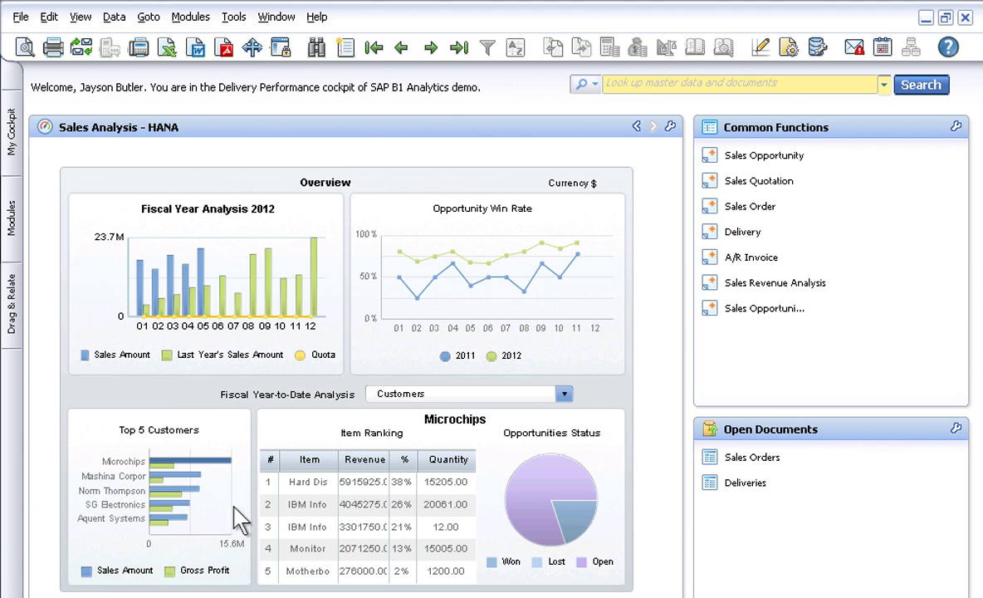
left_click(187, 489)
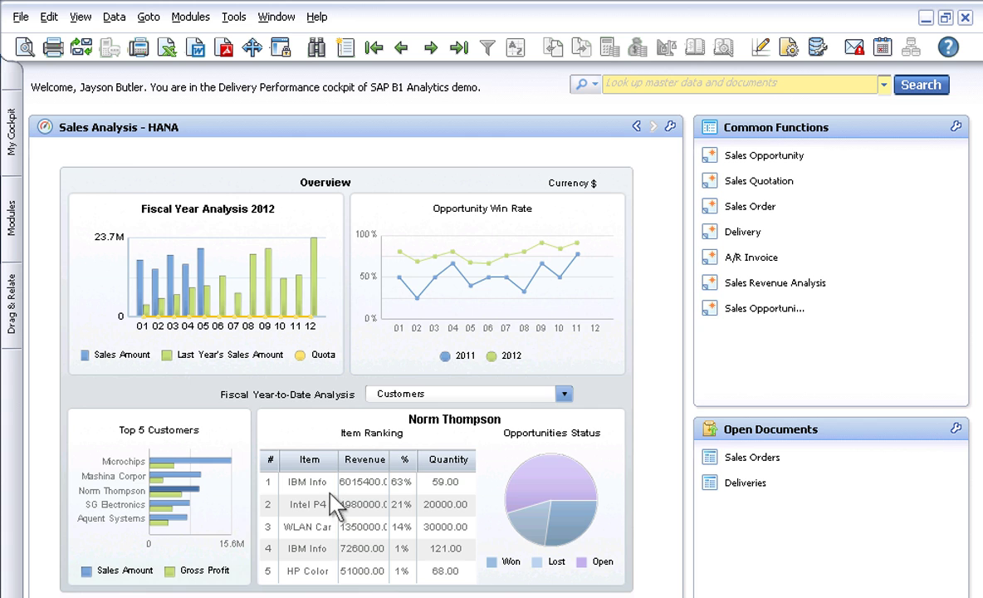
double_click(309, 482)
left_click(378, 214)
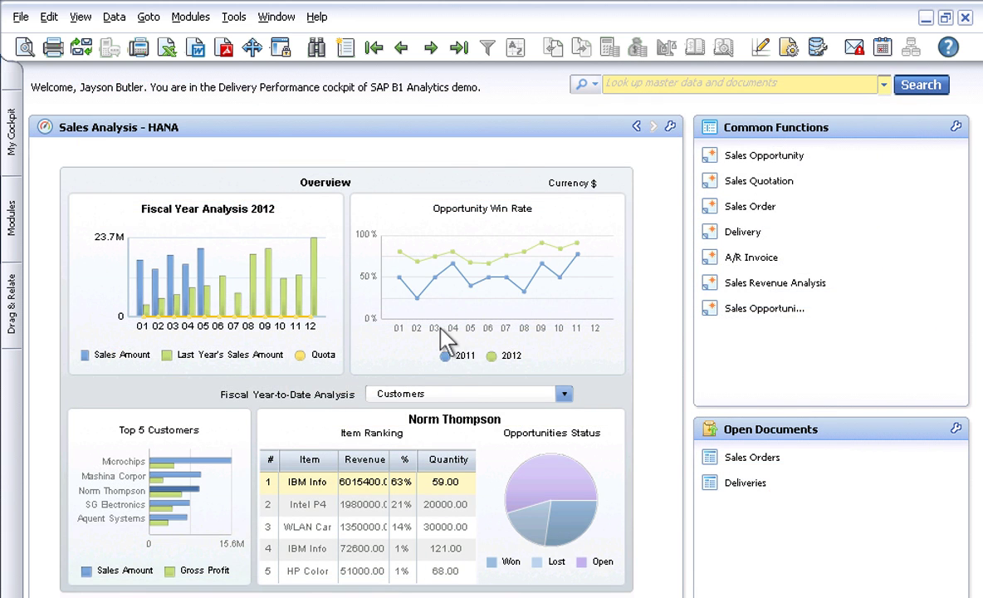
mouse_move(561, 531)
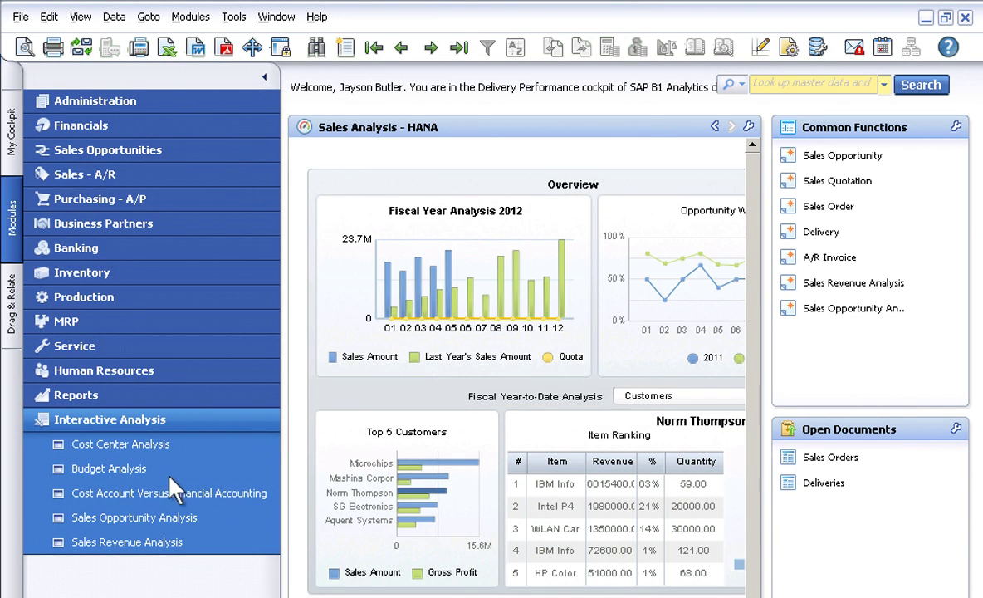
Open Sales Revenue Analysis in Excel with Gross Profit and Sales Amount (LC) as values
left_click(186, 543)
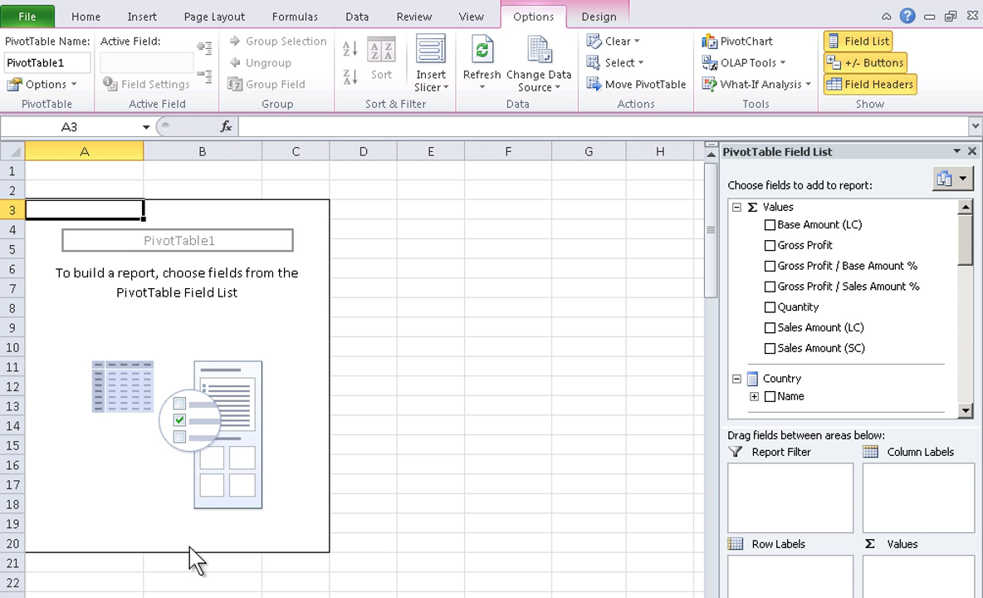
left_click(770, 246)
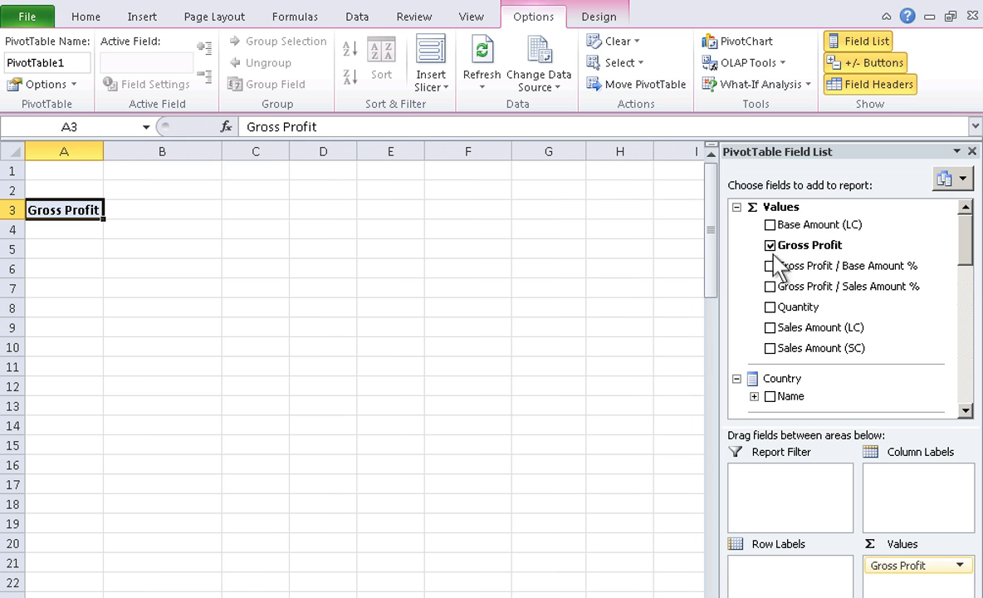
left_click(771, 328)
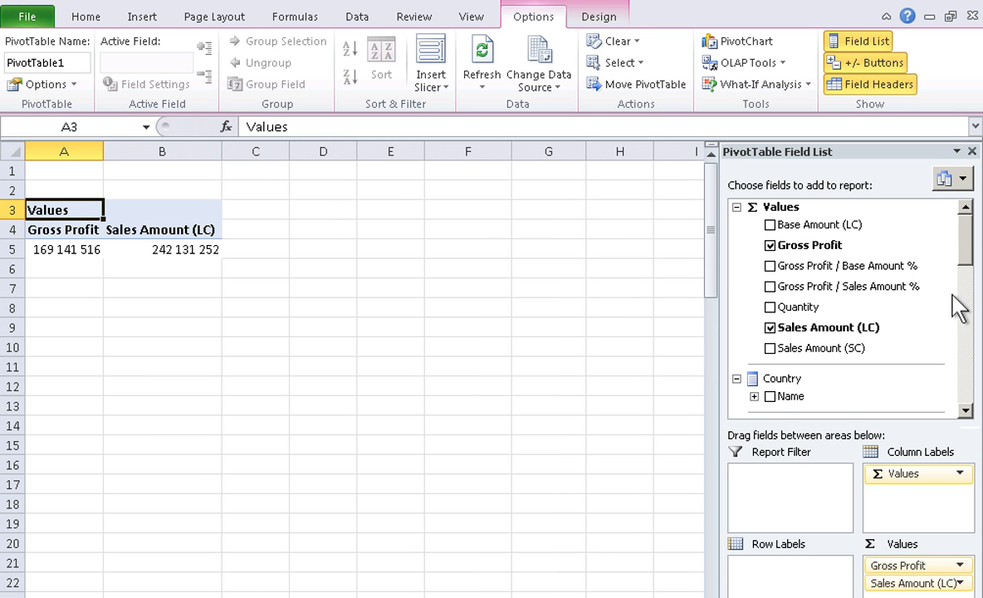
scroll(955, 298, "down", 5)
Group pivot rows by Customer Group and expand Large Accounts and Small Accounts
left_click(770, 241)
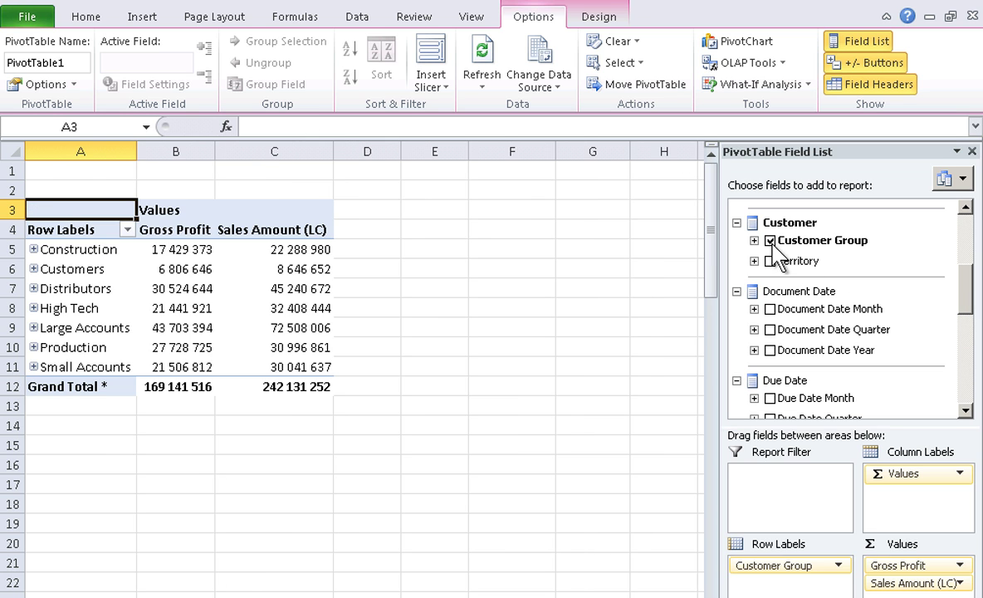
left_click(33, 327)
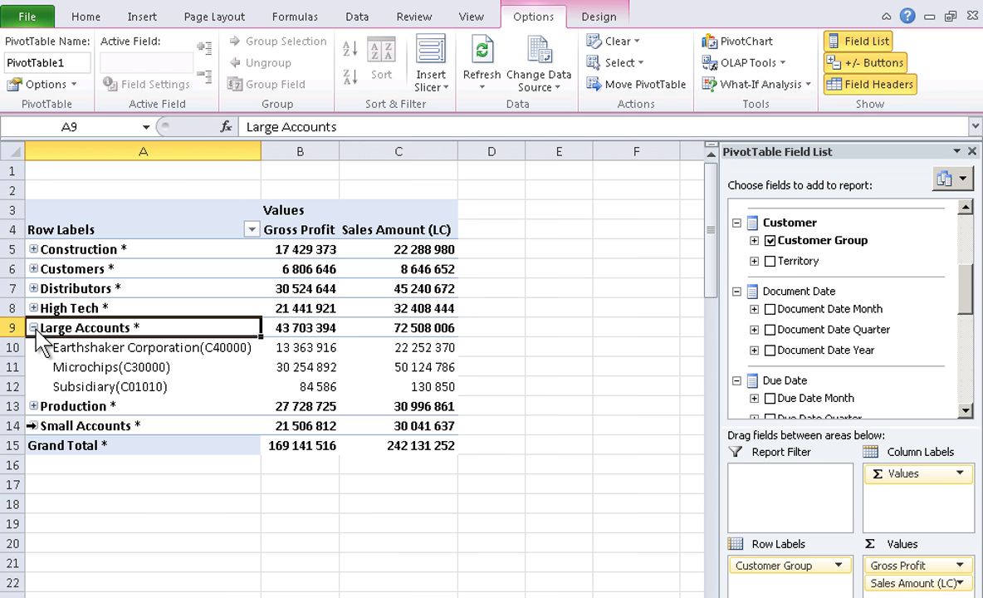
left_click(33, 425)
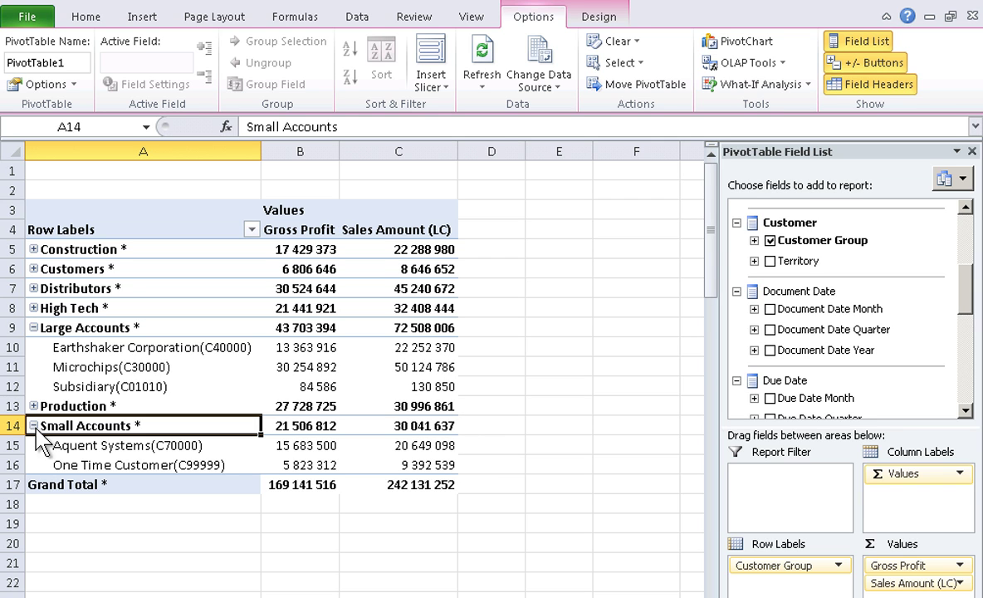
scroll(847, 307, "down", 6)
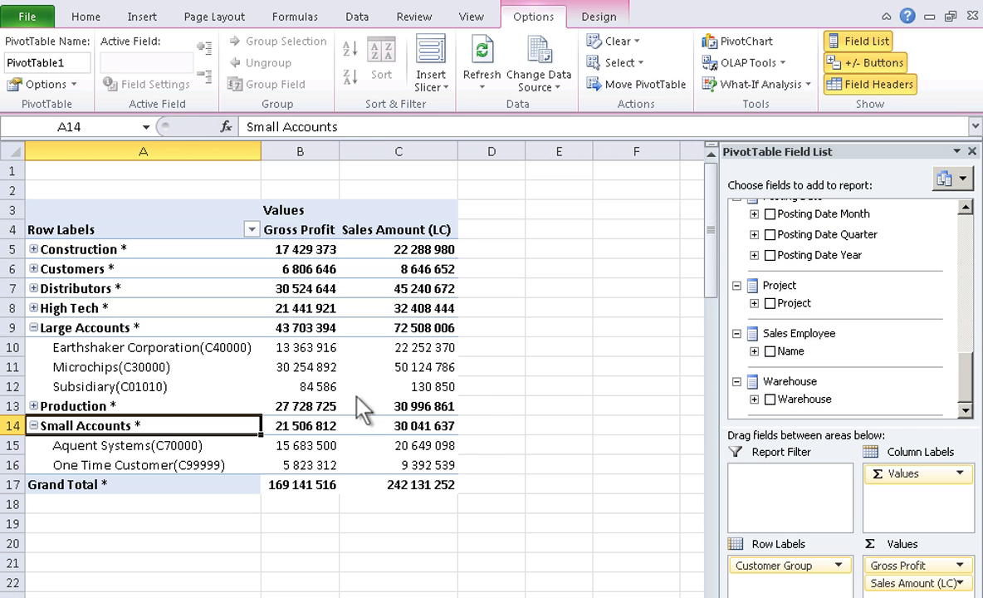
Try and remove a Sales Employee Name breakdown, then make Posting Date Year the pivot columns
left_click(770, 351)
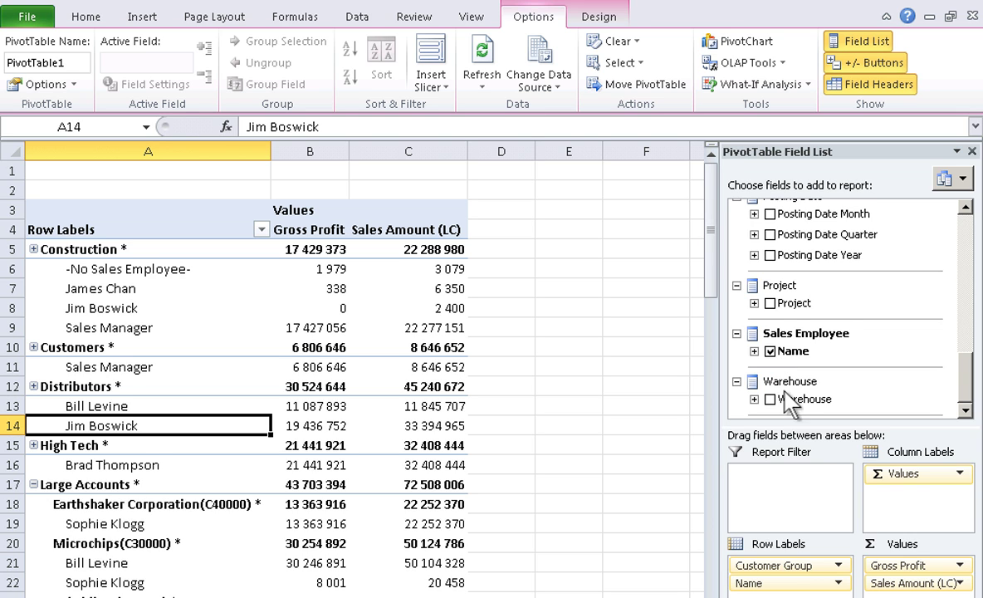
left_click_drag(838, 583, 843, 571)
left_click(770, 351)
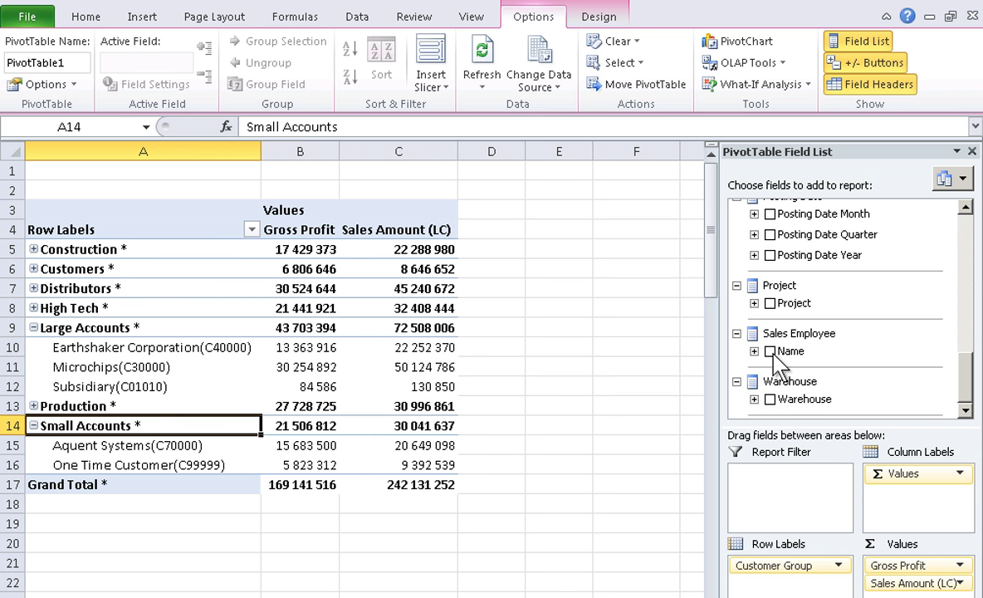
left_click(770, 255)
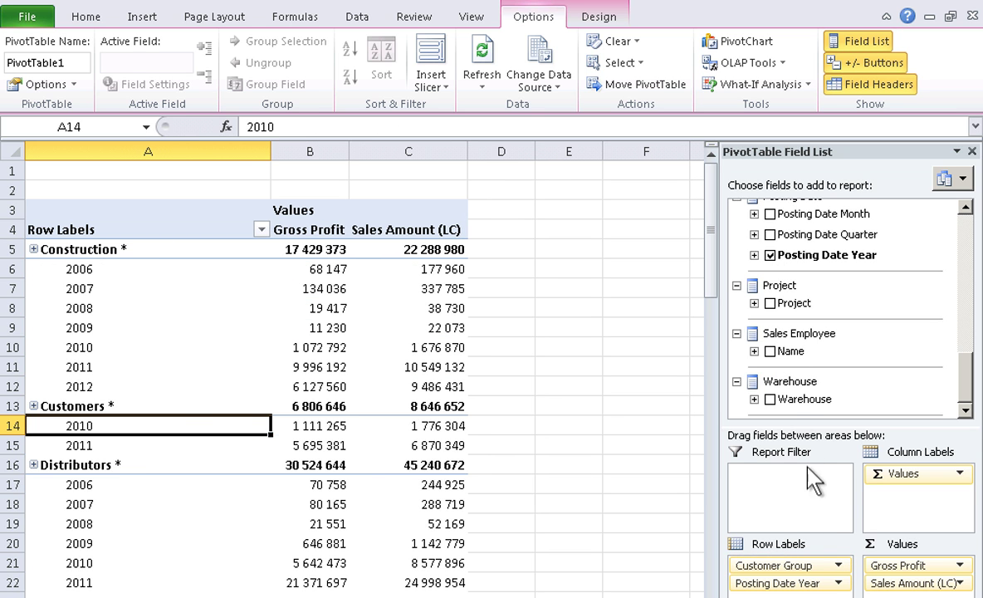
left_click_drag(777, 583, 949, 506)
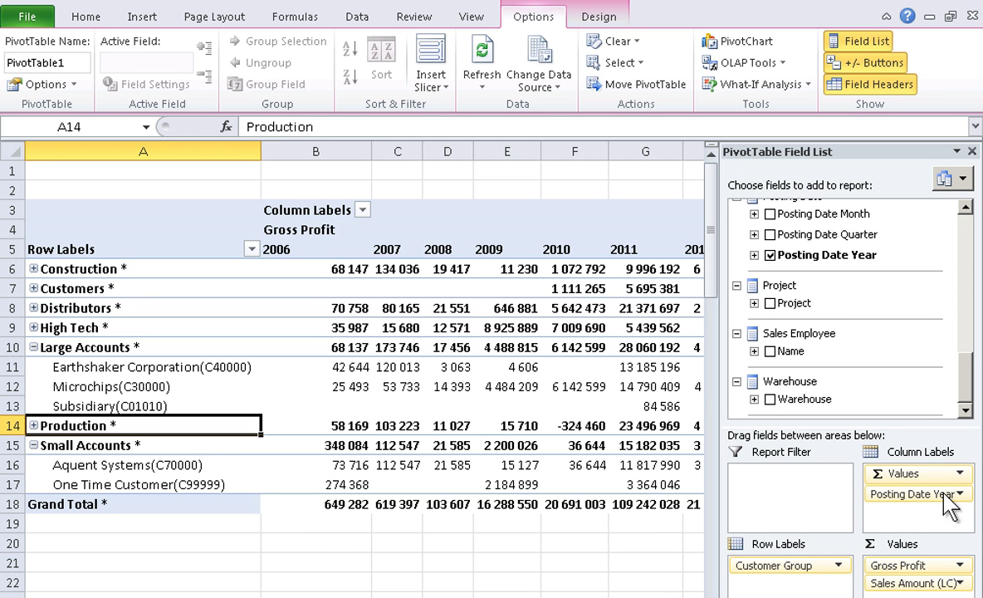